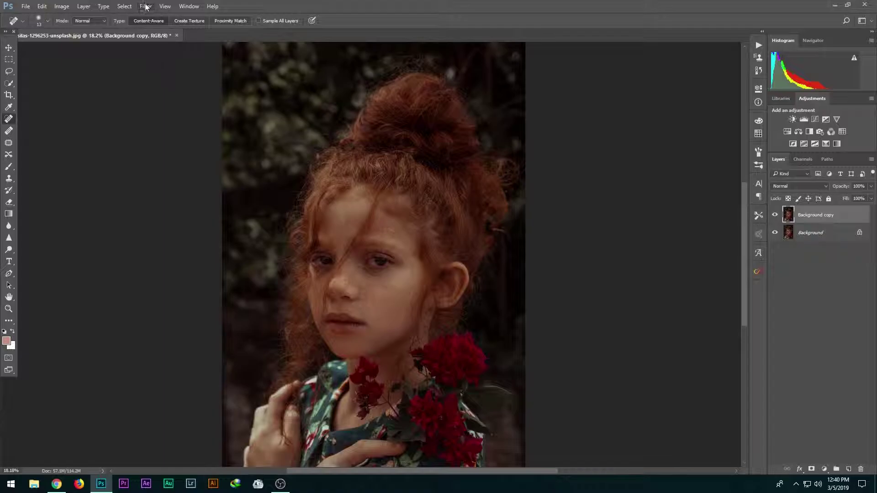
# With the Camera Raw filter, set Exposure +0.60, Contrast +12, Highlights +21, Shadows +16, Whites +12, Blacks +13, Temperature +12 and Tint +14
pyautogui.click(183, 60)
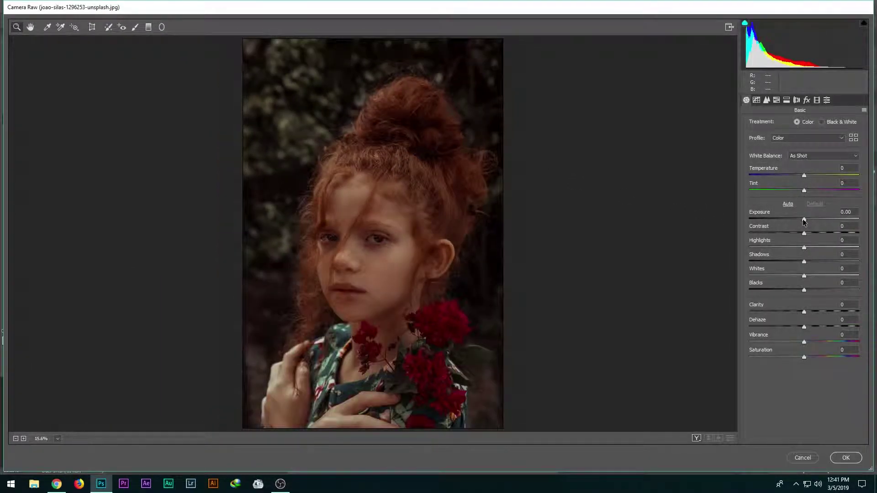
pyautogui.moveTo(804, 221); pyautogui.dragTo(813, 288)
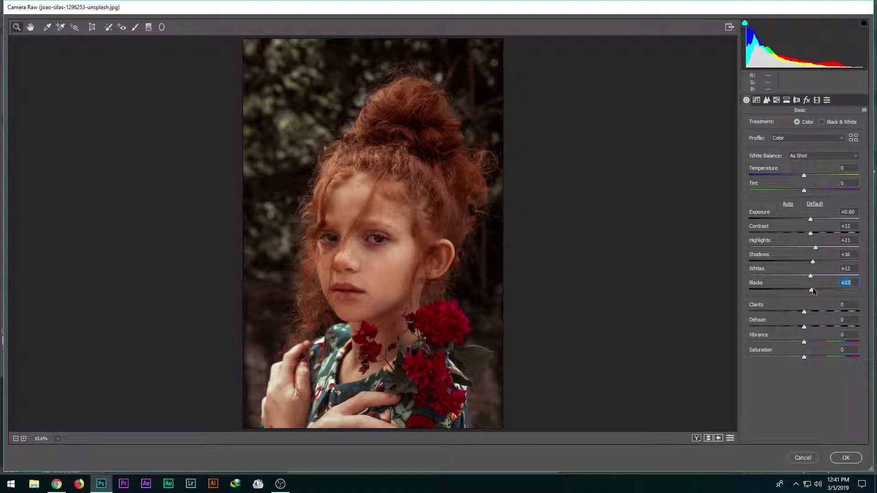
pyautogui.moveTo(804, 174)
pyautogui.mouseDown()
pyautogui.moveTo(804, 191)
pyautogui.moveTo(813, 190)
pyautogui.moveTo(812, 174)
pyautogui.mouseUp()
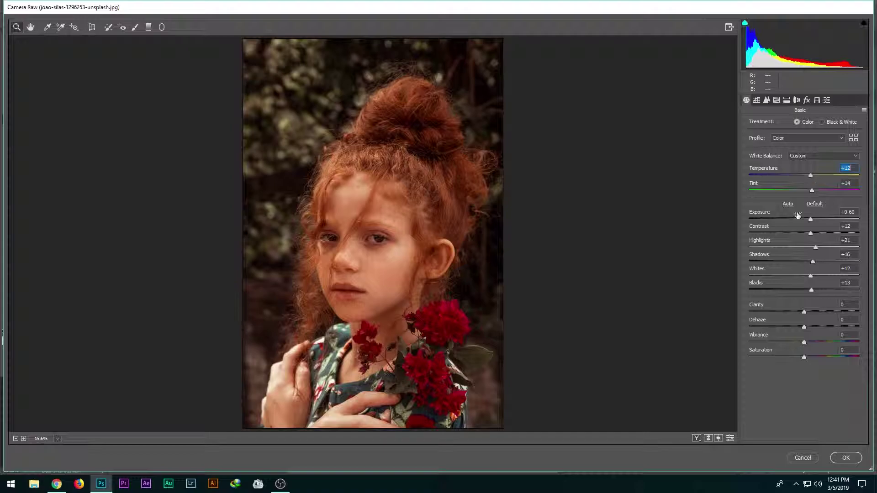
pyautogui.click(696, 439)
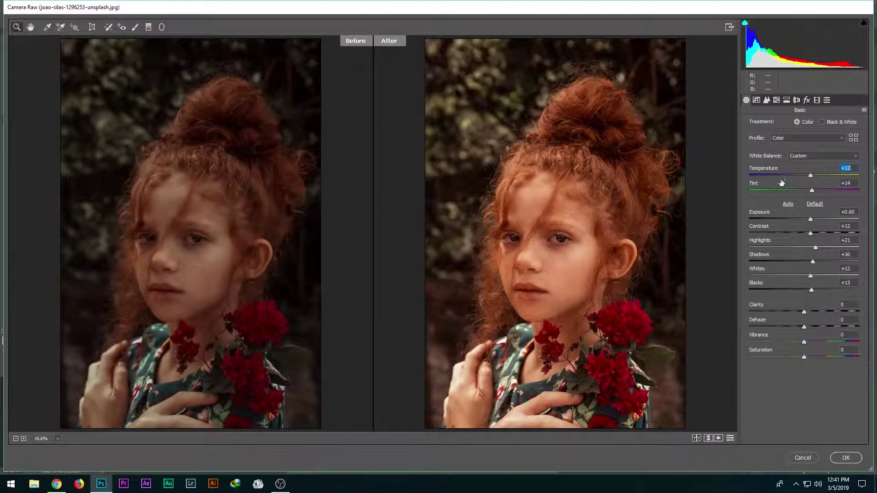
# Set HSL saturation to Oranges +2 and Yellows +21, set hue to Oranges +8 and Yellows +6, and apply the Camera Raw filter
pyautogui.click(776, 100)
pyautogui.moveTo(806, 172); pyautogui.dragTo(816, 188)
pyautogui.click(783, 125)
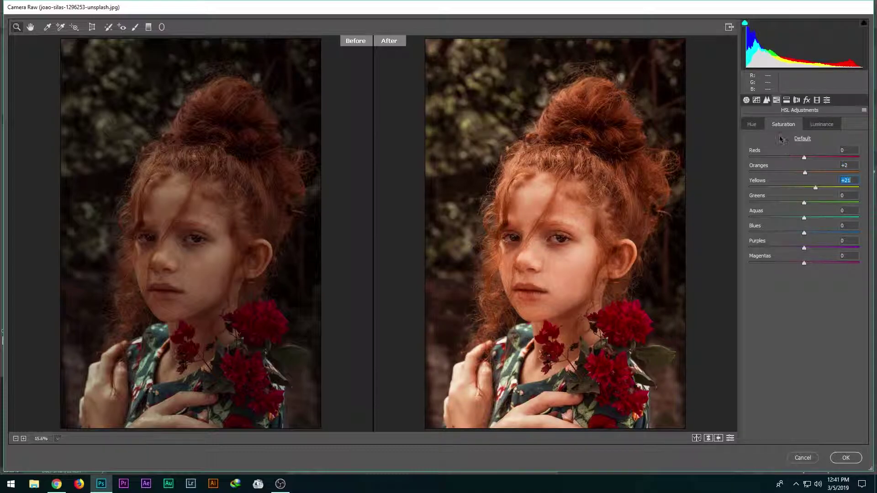
pyautogui.click(757, 126)
pyautogui.moveTo(808, 186); pyautogui.dragTo(809, 172)
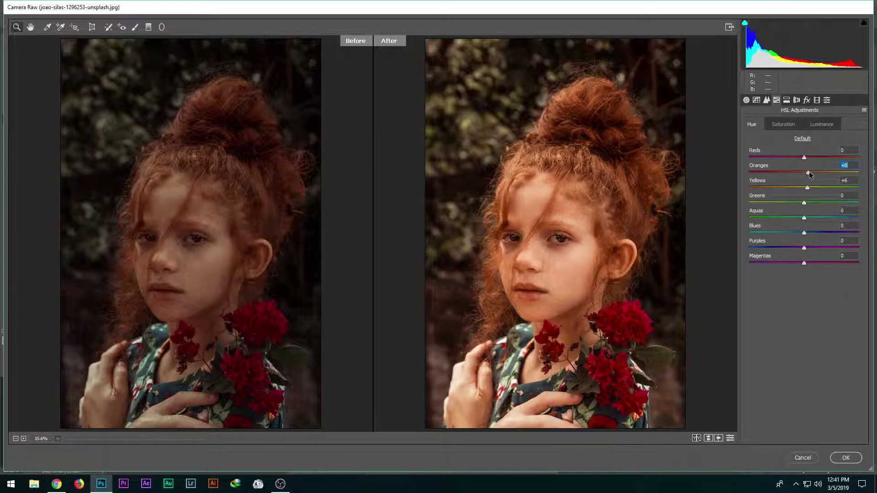
pyautogui.click(846, 458)
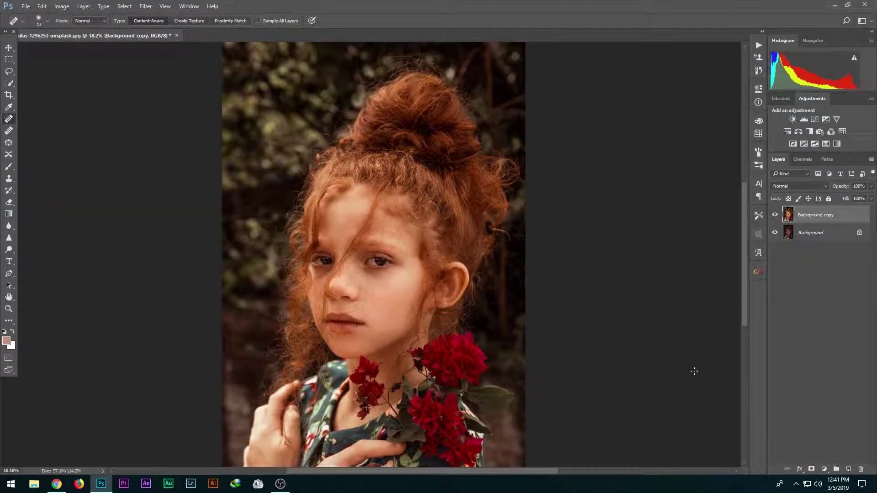
# Duplicate the Background copy layer and add a Brightness/Contrast adjustment with Brightness -23 and Contrast 6
pyautogui.moveTo(831, 225); pyautogui.dragTo(849, 470)
pyautogui.click(791, 120)
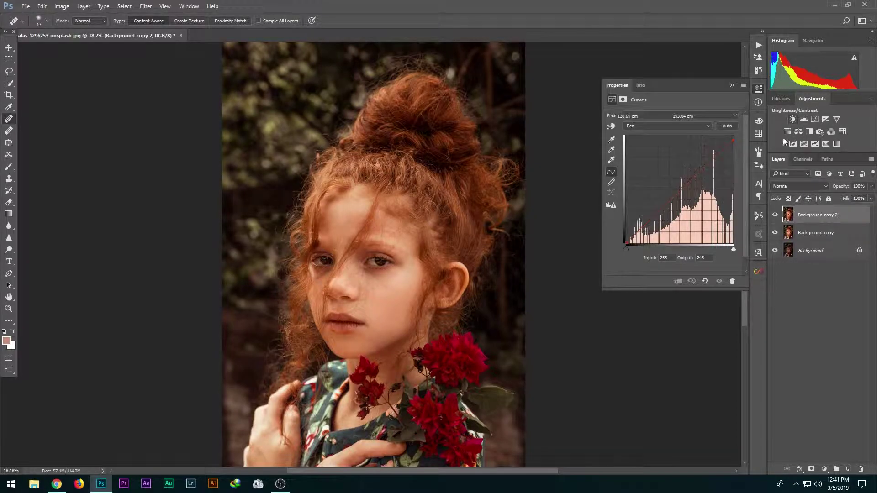
pyautogui.moveTo(672, 137)
pyautogui.mouseDown()
pyautogui.moveTo(660, 138)
pyautogui.moveTo(676, 154)
pyautogui.mouseUp()
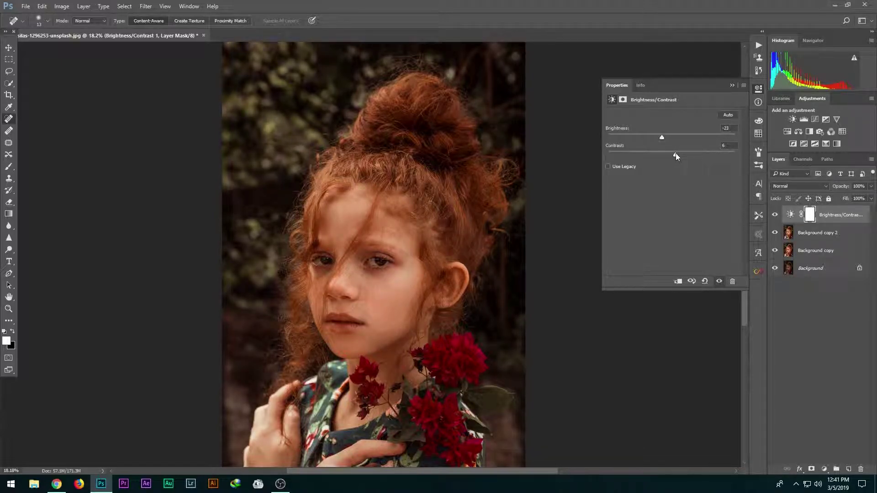
pyautogui.click(732, 85)
# Add a Levels adjustment, keeping midtones at 1.00, with the white input at 240 and the black input at about 12
pyautogui.click(800, 119)
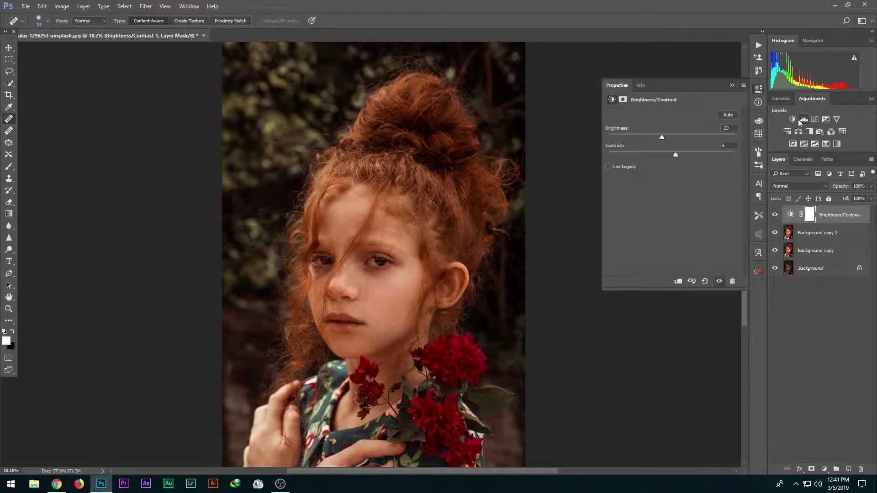
pyautogui.moveTo(676, 178)
pyautogui.mouseDown()
pyautogui.moveTo(664, 179)
pyautogui.moveTo(676, 179)
pyautogui.mouseUp()
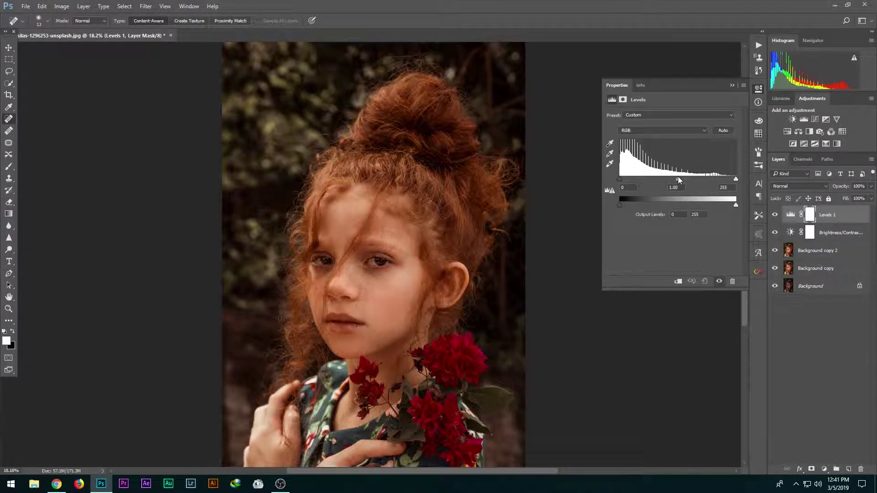
pyautogui.moveTo(679, 176); pyautogui.dragTo(678, 176)
pyautogui.moveTo(735, 180); pyautogui.dragTo(729, 178)
pyautogui.moveTo(620, 179); pyautogui.dragTo(626, 180)
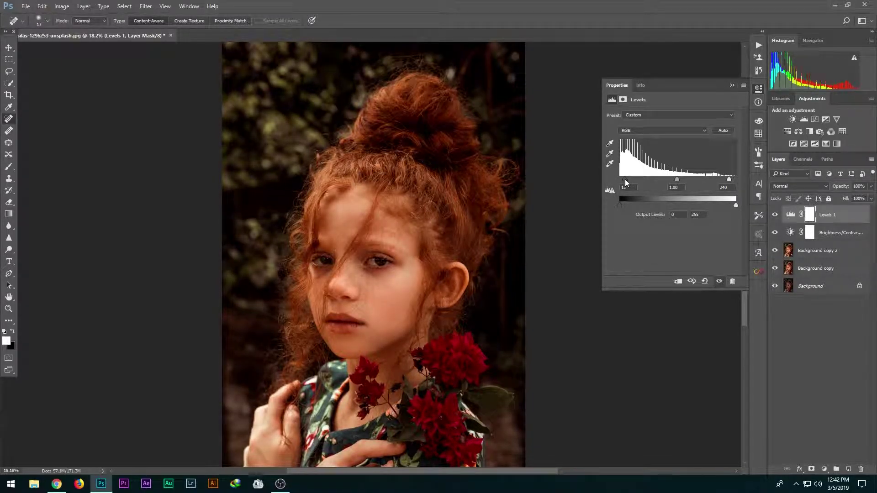
pyautogui.click(732, 85)
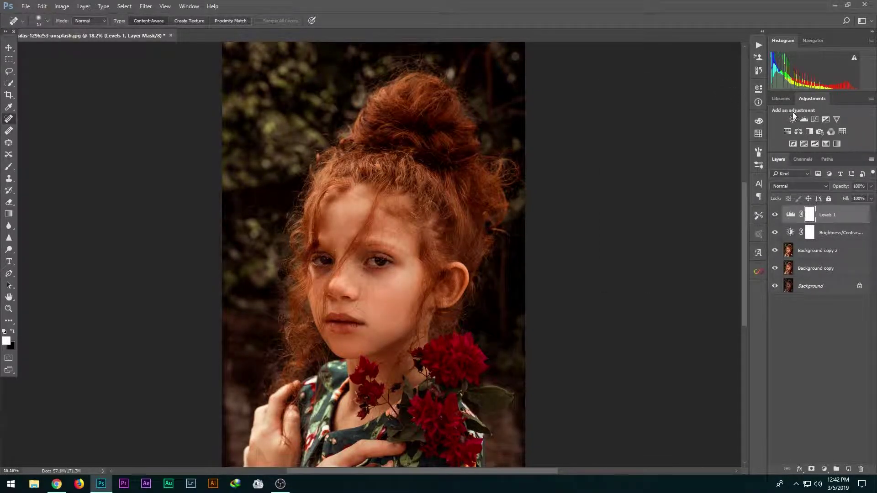
# Add a Curves adjustment and, on RGB, place a highlight point at input 248, output 234 and the black point at input 10
pyautogui.click(814, 119)
pyautogui.moveTo(733, 137); pyautogui.dragTo(730, 144)
pyautogui.click(729, 147)
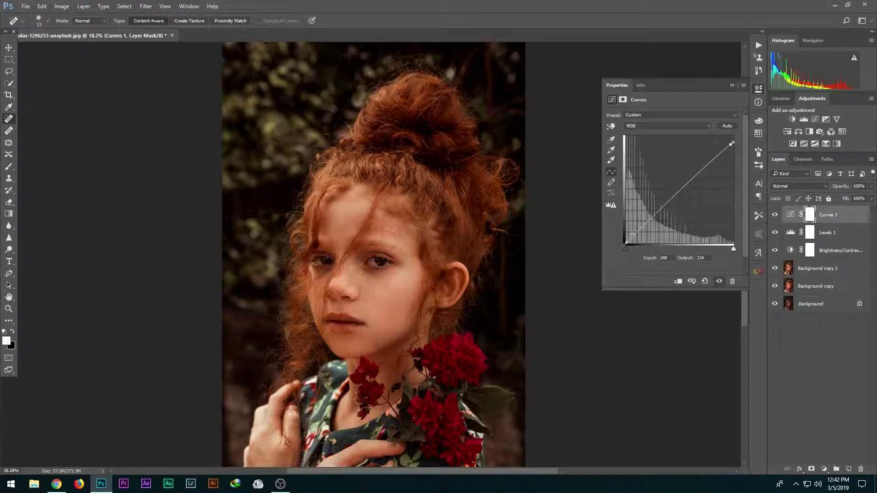
pyautogui.moveTo(626, 243); pyautogui.dragTo(631, 247)
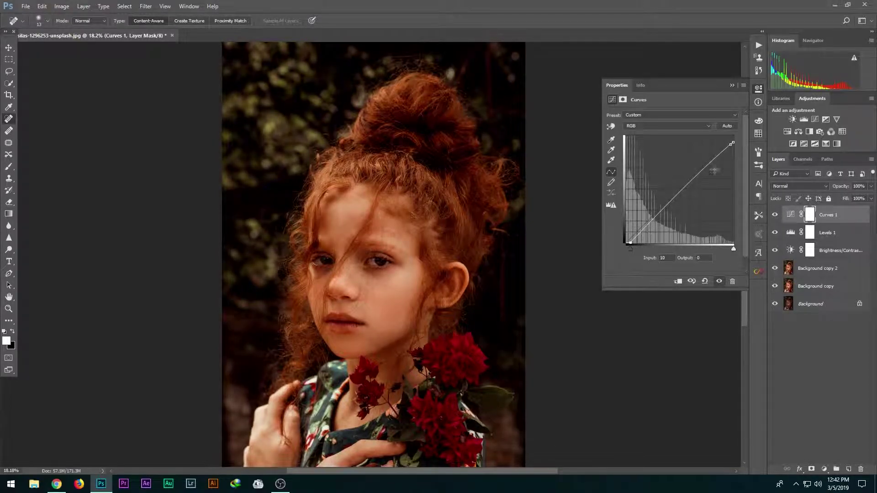
# Lower the white point of the Curves red channel to output 242
pyautogui.click(705, 125)
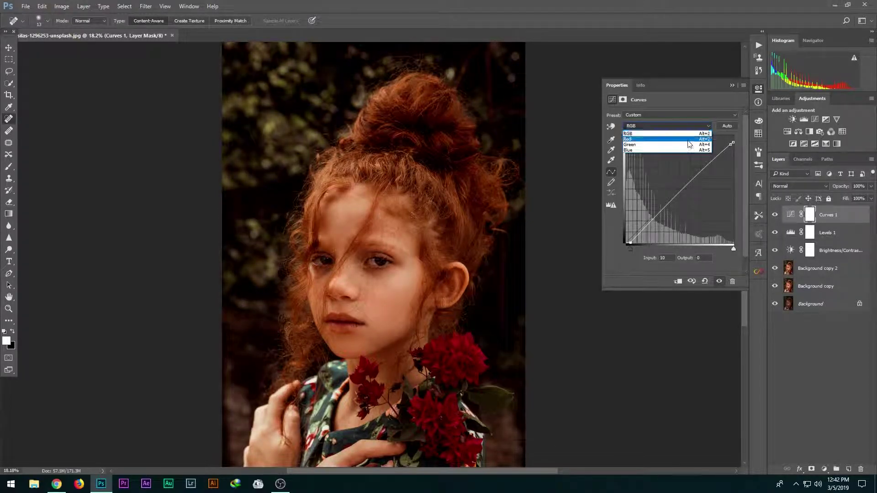
pyautogui.click(694, 135)
pyautogui.moveTo(733, 135)
pyautogui.mouseDown()
pyautogui.moveTo(743, 144)
pyautogui.moveTo(729, 145)
pyautogui.moveTo(740, 139)
pyautogui.mouseUp()
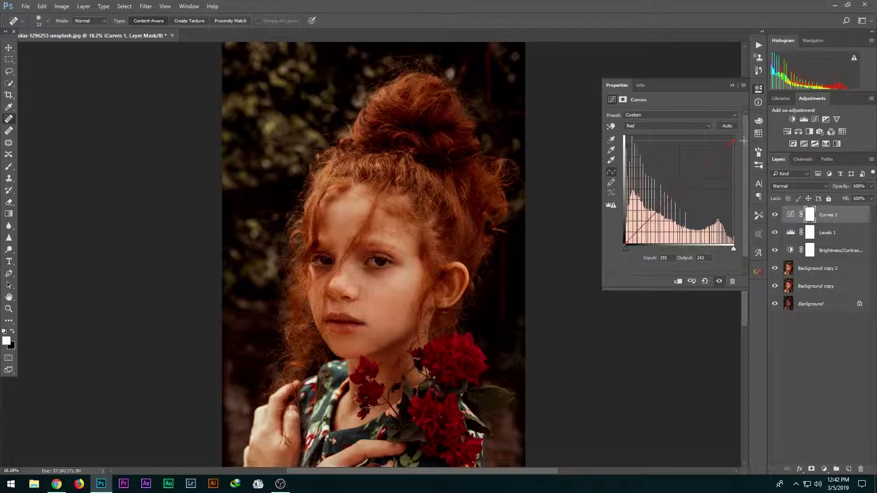
pyautogui.moveTo(743, 141); pyautogui.dragTo(743, 142)
pyautogui.click(708, 126)
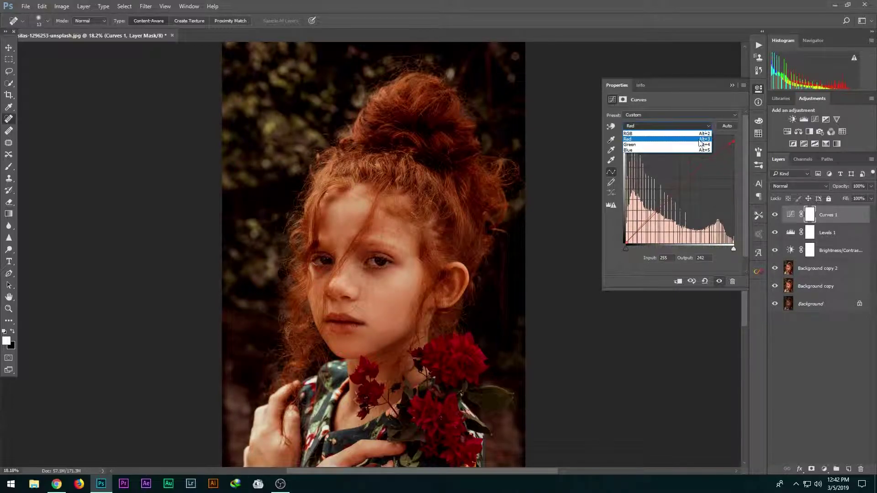
pyautogui.click(706, 142)
pyautogui.moveTo(730, 140); pyautogui.dragTo(735, 134)
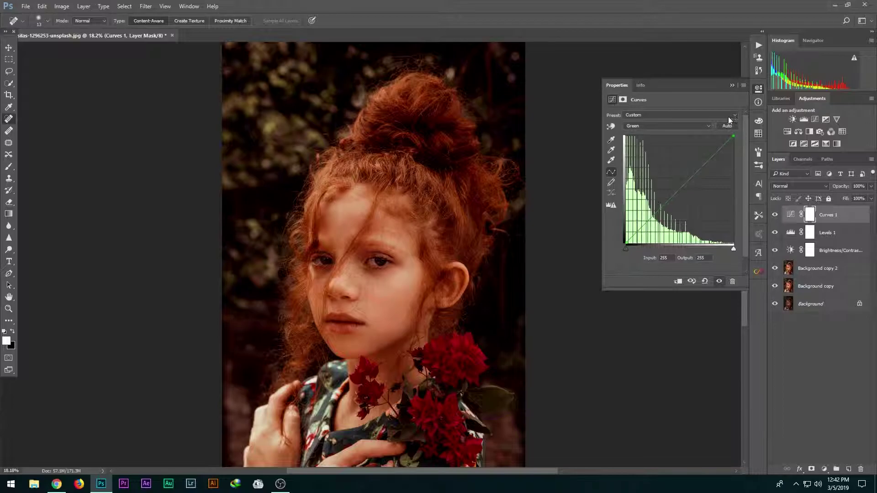
# Move the white point of the Curves blue channel to input 238, output 255
pyautogui.click(685, 126)
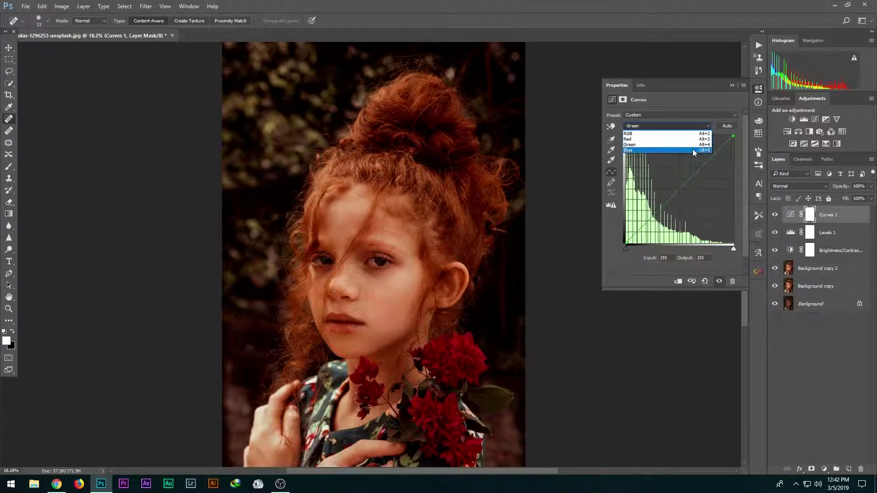
pyautogui.click(691, 149)
pyautogui.moveTo(733, 136); pyautogui.dragTo(725, 122)
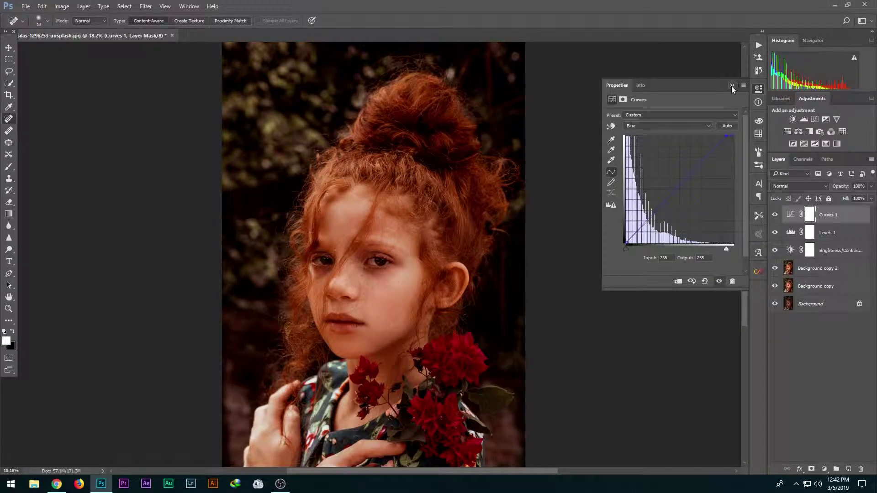
pyautogui.click(731, 85)
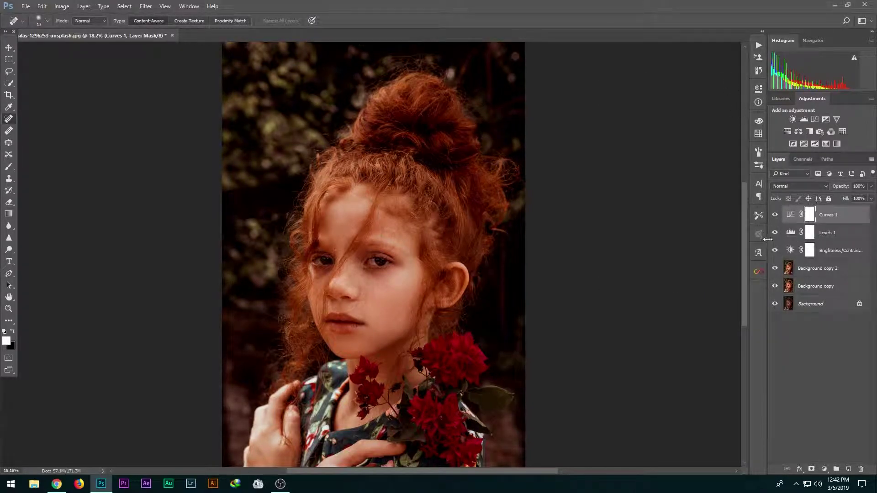
# Stamp all visible layers into a new merged layer and duplicate it
pyautogui.hotkey('ctrl', 'shift', 'alt', 'e')
pyautogui.hotkey('ctrl', 'j')
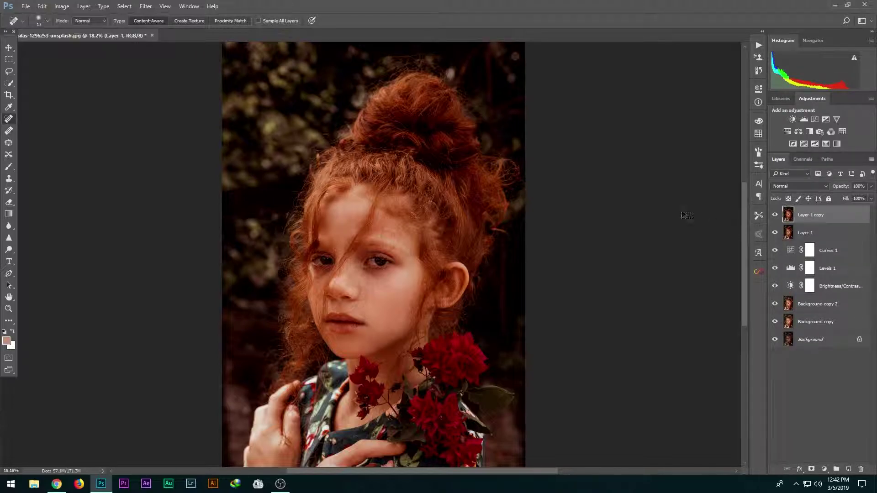
# Apply SkinFiner with smoothing Amount 37, Fine -15, Medium +6, Coarse +4 and skin tone Brightness +19, slightly shifting the skin color mask range
pyautogui.click(146, 6)
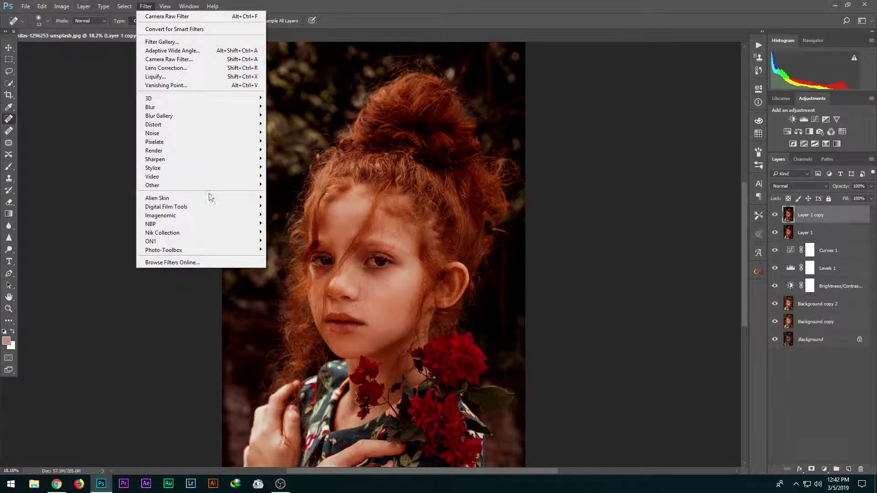
pyautogui.moveTo(249, 251)
pyautogui.click(277, 250)
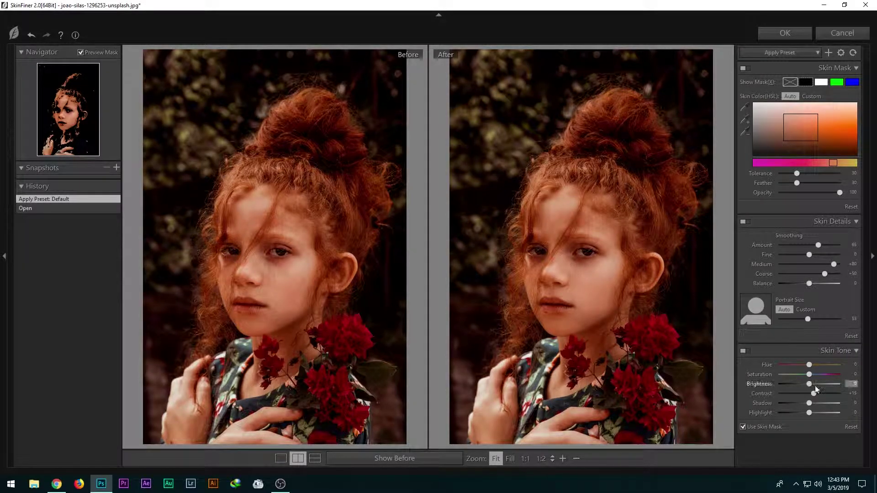
pyautogui.moveTo(834, 264); pyautogui.dragTo(810, 274)
pyautogui.moveTo(815, 384); pyautogui.dragTo(815, 384)
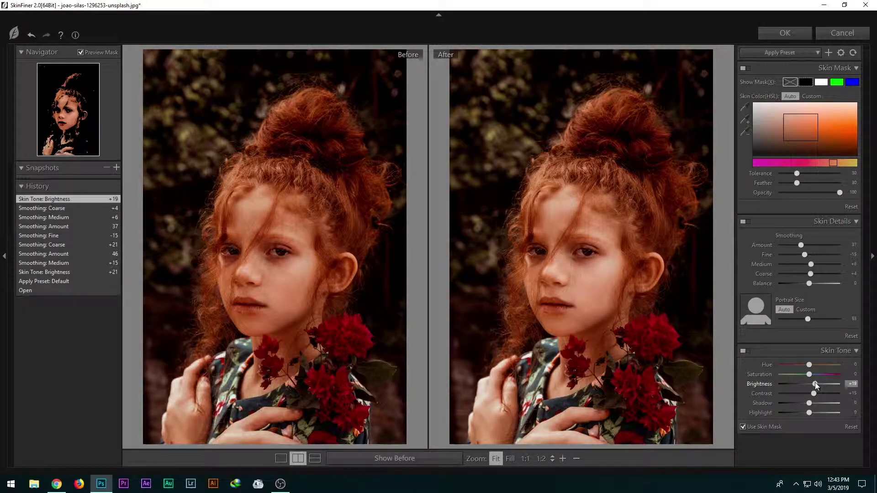
pyautogui.moveTo(801, 132); pyautogui.dragTo(805, 135)
pyautogui.click(804, 33)
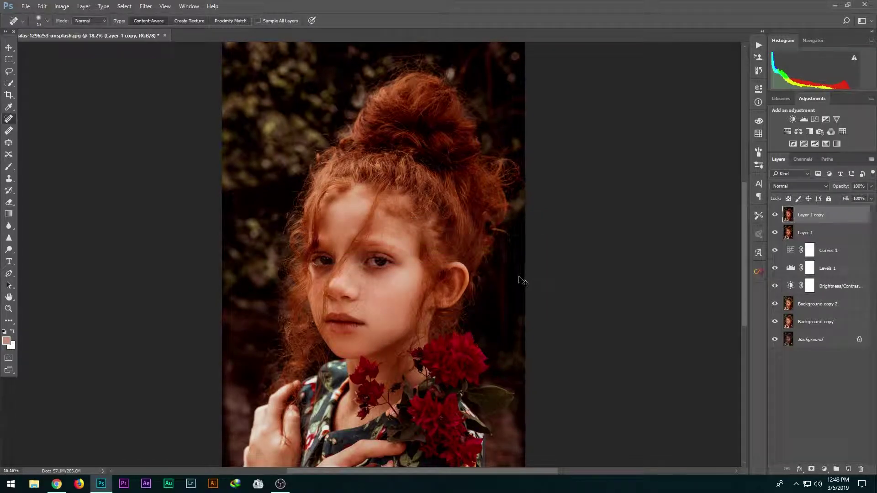
# Duplicate the skin-smoothed layer, invert the duplicate and set its blend mode to Vivid Light
pyautogui.hotkey('ctrl', 'j')
pyautogui.scroll(-2, 507, 279)
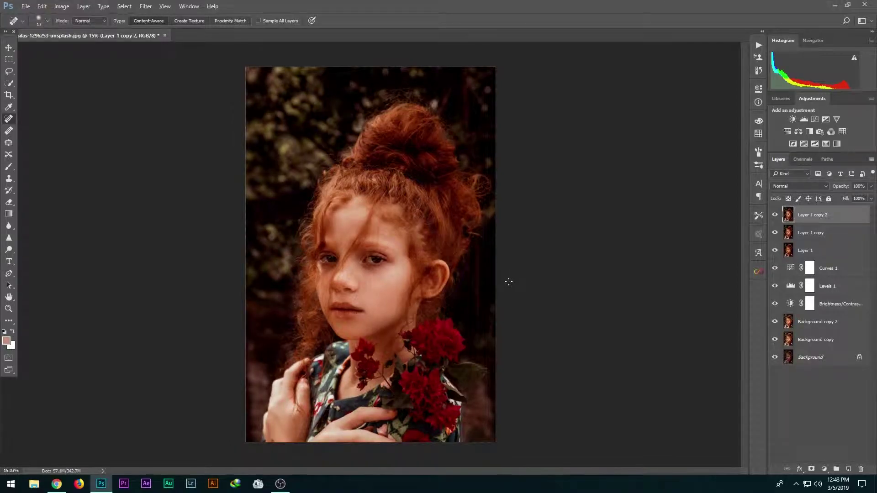
pyautogui.scroll(1, 508, 282)
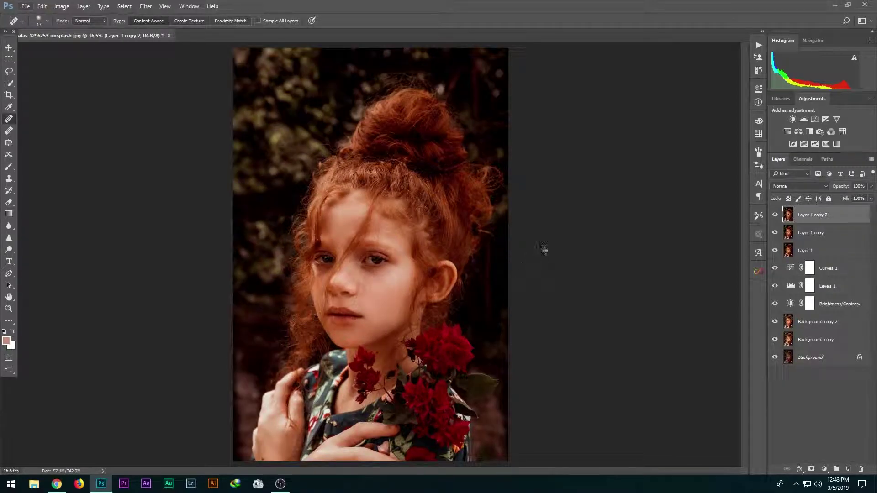
pyautogui.hotkey('ctrl', 'i')
pyautogui.click(785, 188)
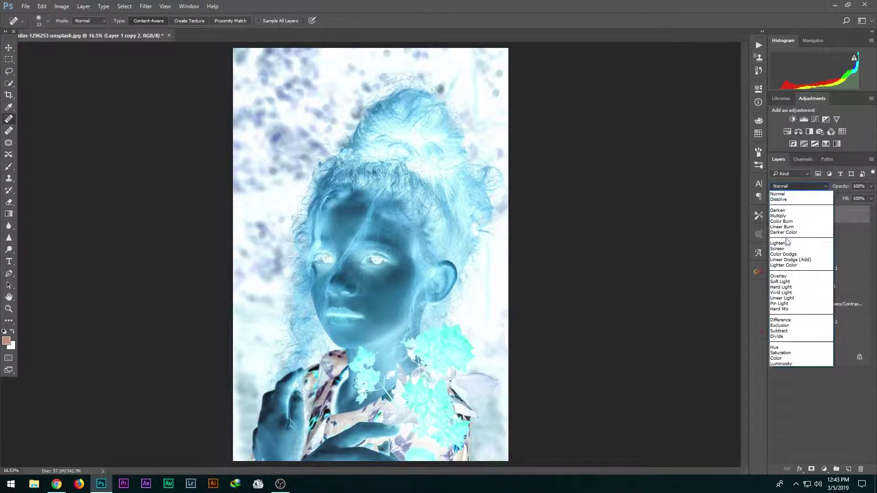
pyautogui.click(781, 293)
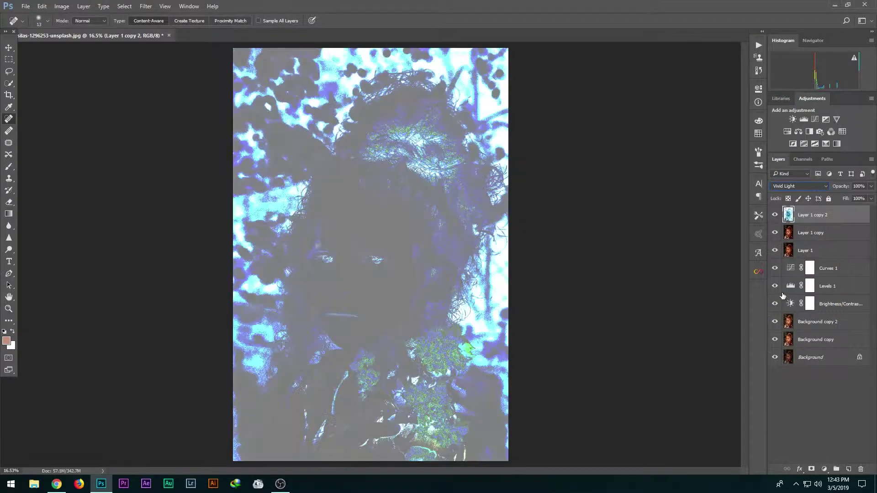
# Apply a High Pass filter with a radius of 9.2 pixels to the inverted Vivid Light layer
pyautogui.click(146, 6)
pyautogui.moveTo(246, 185)
pyautogui.click(288, 192)
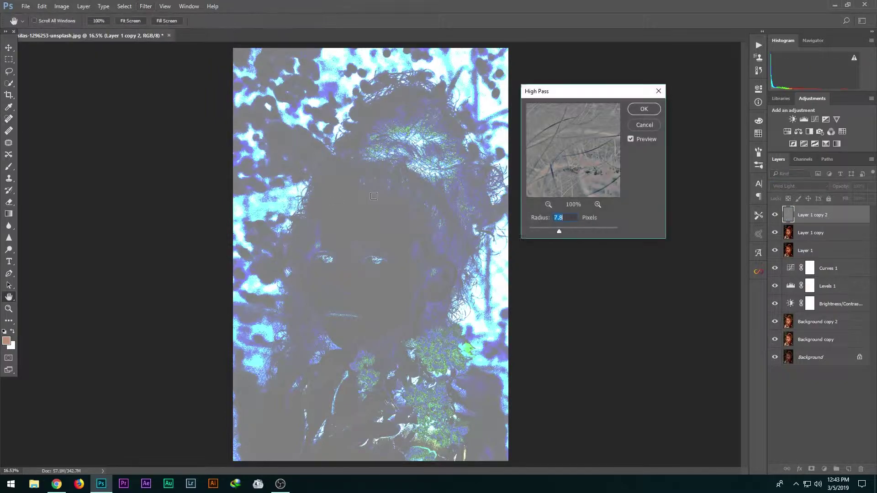
pyautogui.moveTo(552, 232); pyautogui.dragTo(562, 232)
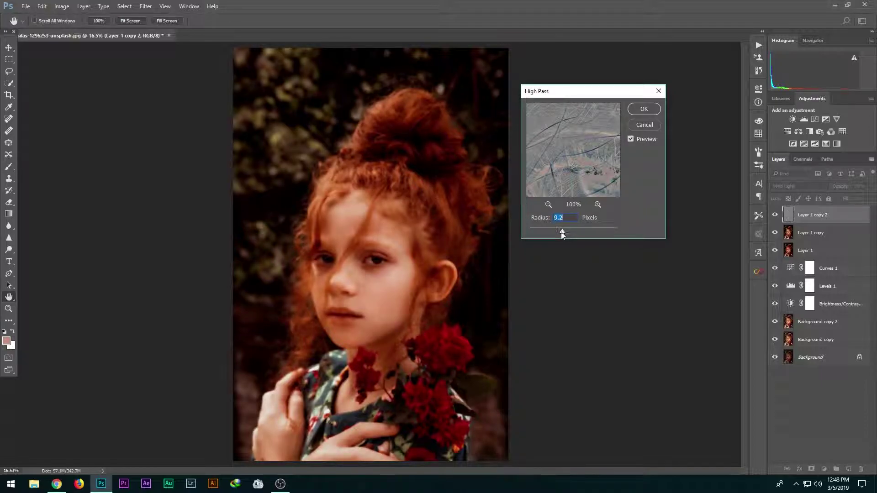
pyautogui.click(645, 110)
pyautogui.press('j')
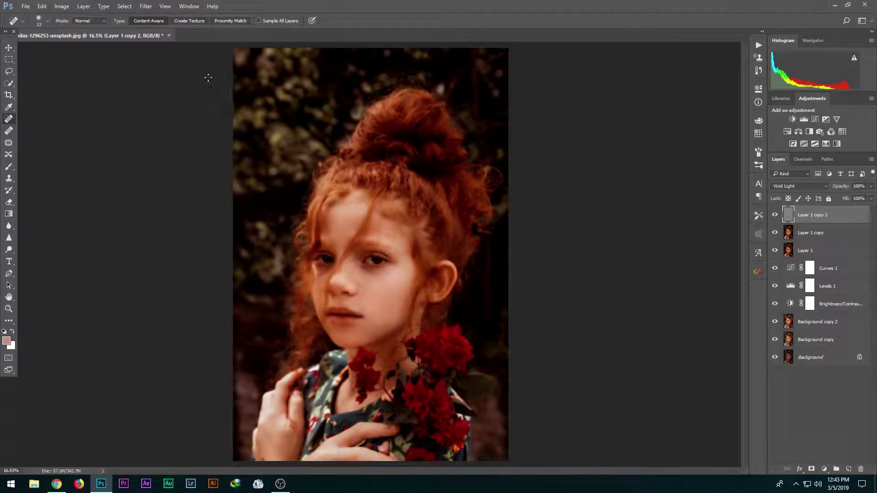
# Apply a Gaussian Blur to the high-pass Vivid Light layer and hide its effect with a black layer mask
pyautogui.click(150, 7)
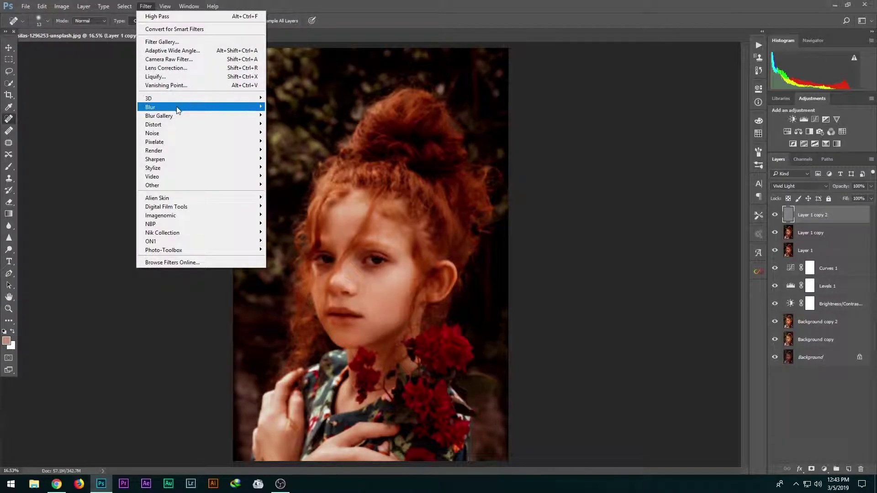
pyautogui.moveTo(178, 109)
pyautogui.click(293, 141)
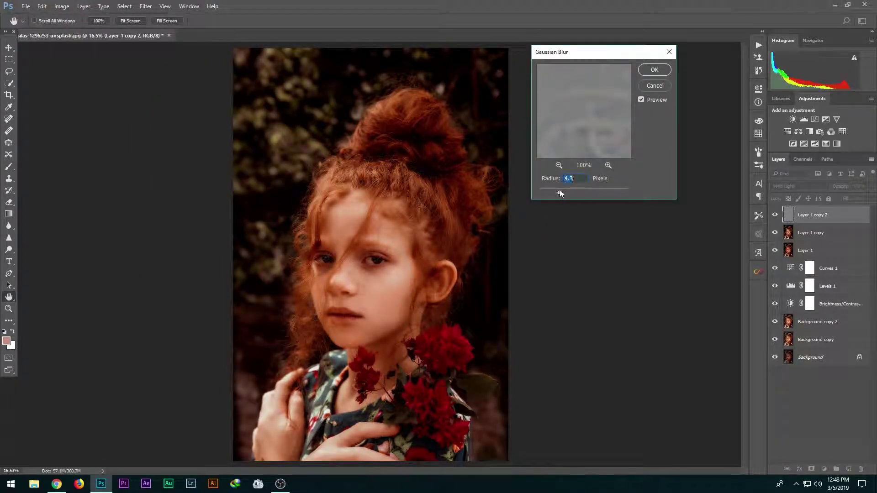
pyautogui.moveTo(566, 190); pyautogui.dragTo(564, 190)
pyautogui.click(653, 70)
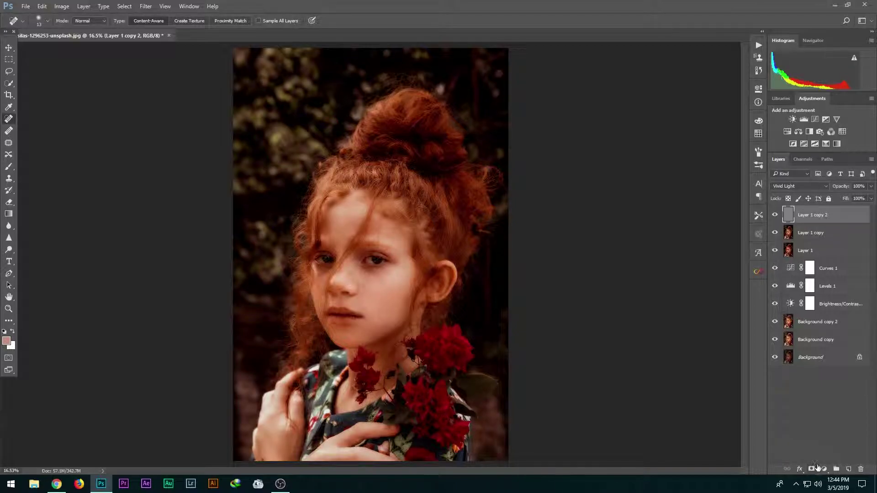
pyautogui.keyDown('alt'); pyautogui.click(813, 469); pyautogui.keyUp('alt')
# Paint white on the layer mask over the forehead, nose and cheeks with a soft brush at 61% opacity and 46% flow
pyautogui.scroll(6, 388, 261)
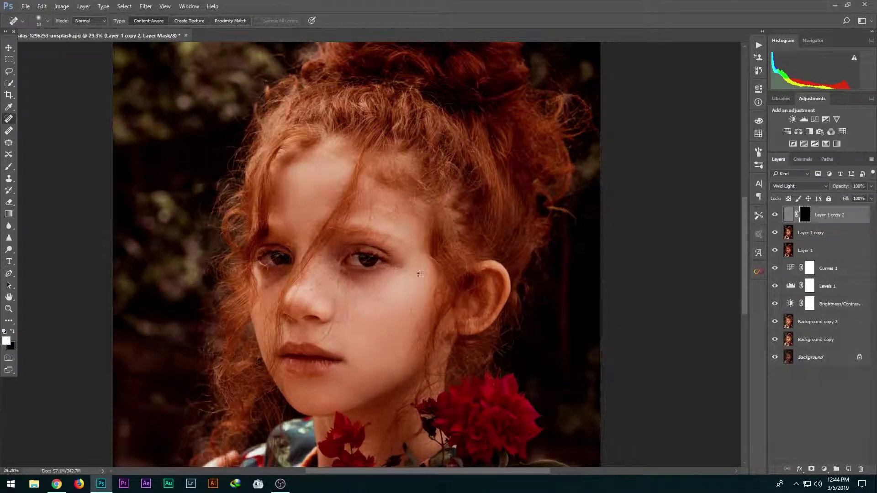
pyautogui.scroll(3, 398, 274)
pyautogui.scroll(1, 357, 294)
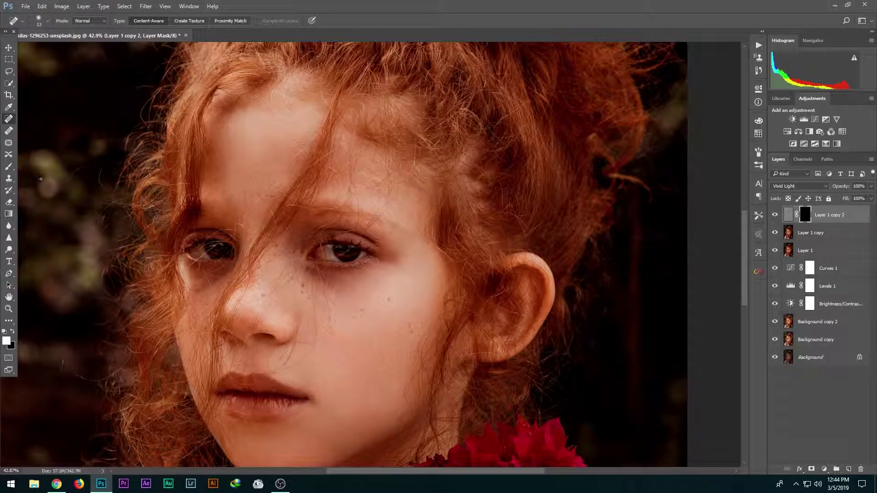
pyautogui.click(9, 167)
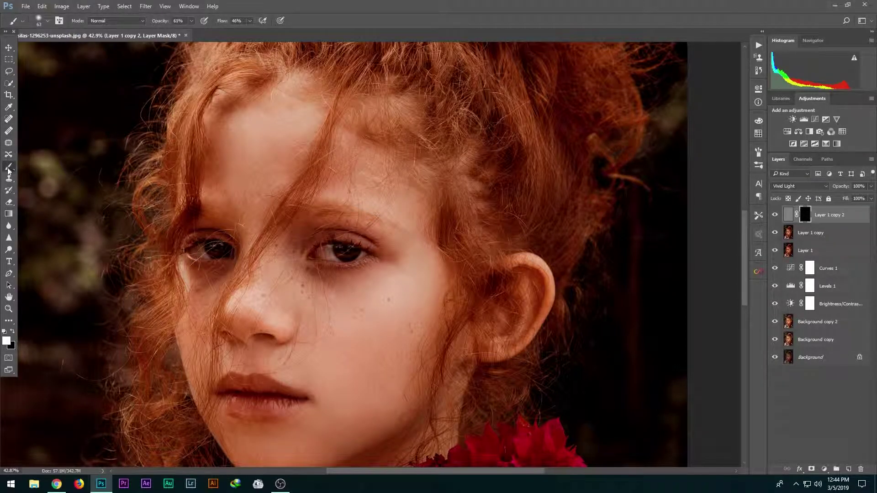
pyautogui.moveTo(248, 158); pyautogui.dragTo(265, 157)
pyautogui.moveTo(266, 110)
pyautogui.mouseDown()
pyautogui.moveTo(231, 131)
pyautogui.moveTo(231, 190)
pyautogui.moveTo(241, 164)
pyautogui.moveTo(293, 125)
pyautogui.mouseUp()
pyautogui.moveTo(342, 137)
pyautogui.mouseDown()
pyautogui.moveTo(339, 186)
pyautogui.moveTo(375, 171)
pyautogui.moveTo(395, 210)
pyautogui.moveTo(392, 194)
pyautogui.moveTo(411, 206)
pyautogui.moveTo(389, 228)
pyautogui.moveTo(394, 274)
pyautogui.moveTo(357, 296)
pyautogui.moveTo(341, 286)
pyautogui.moveTo(302, 285)
pyautogui.mouseUp()
pyautogui.moveTo(374, 328)
pyautogui.mouseDown()
pyautogui.moveTo(369, 268)
pyautogui.moveTo(397, 240)
pyautogui.moveTo(388, 306)
pyautogui.moveTo(320, 256)
pyautogui.moveTo(284, 305)
pyautogui.moveTo(319, 338)
pyautogui.mouseUp()
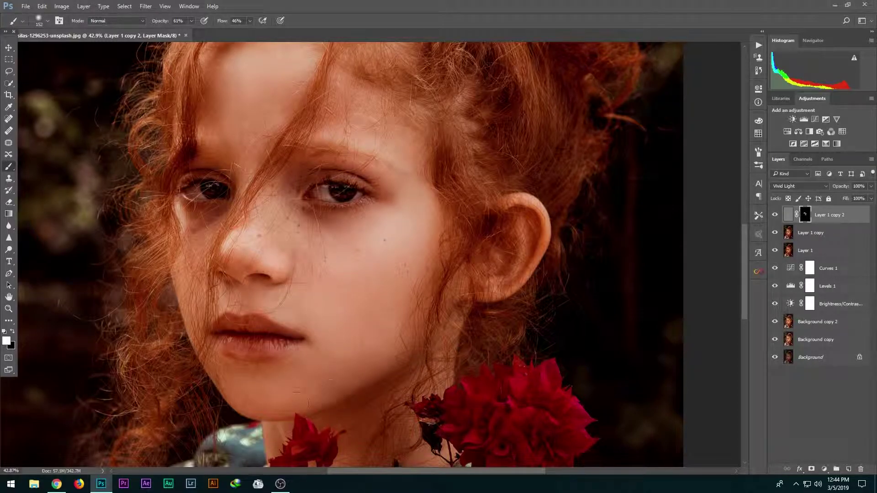
pyautogui.moveTo(390, 359)
pyautogui.mouseDown()
pyautogui.moveTo(373, 317)
pyautogui.moveTo(361, 327)
pyautogui.mouseUp()
pyautogui.moveTo(313, 246); pyautogui.dragTo(308, 245)
pyautogui.click(293, 243)
pyautogui.moveTo(233, 162); pyautogui.dragTo(221, 177)
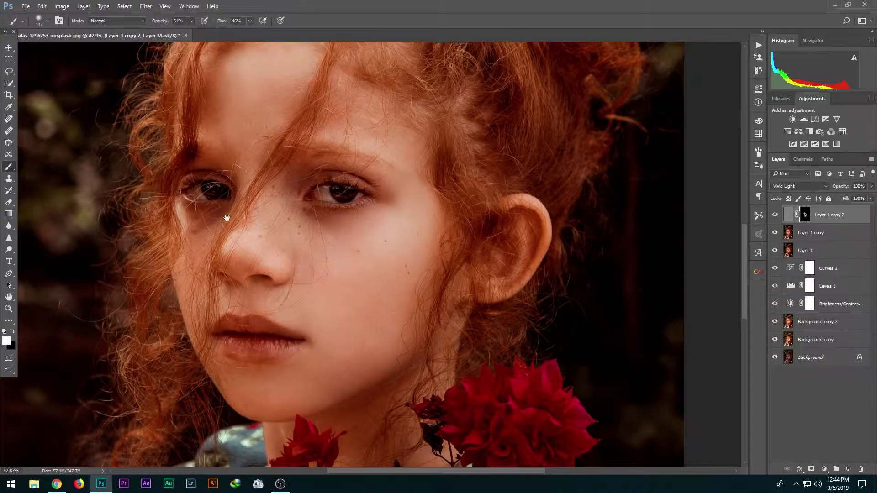
pyautogui.moveTo(207, 66); pyautogui.dragTo(220, 160)
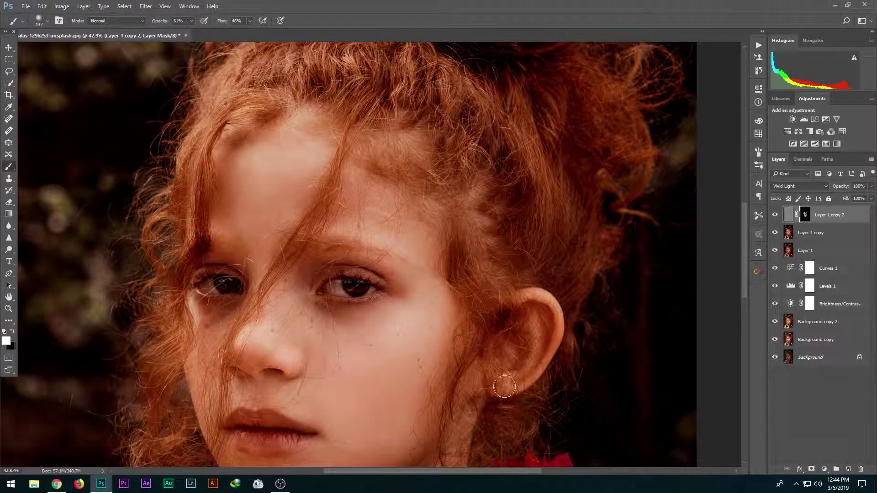
# Enlarge the soft brush to 208 px and reveal the smoothing on the mask over the lower face and neck
pyautogui.moveTo(450, 428)
pyautogui.mouseDown()
pyautogui.moveTo(449, 284)
pyautogui.moveTo(466, 308)
pyautogui.moveTo(443, 305)
pyautogui.mouseUp()
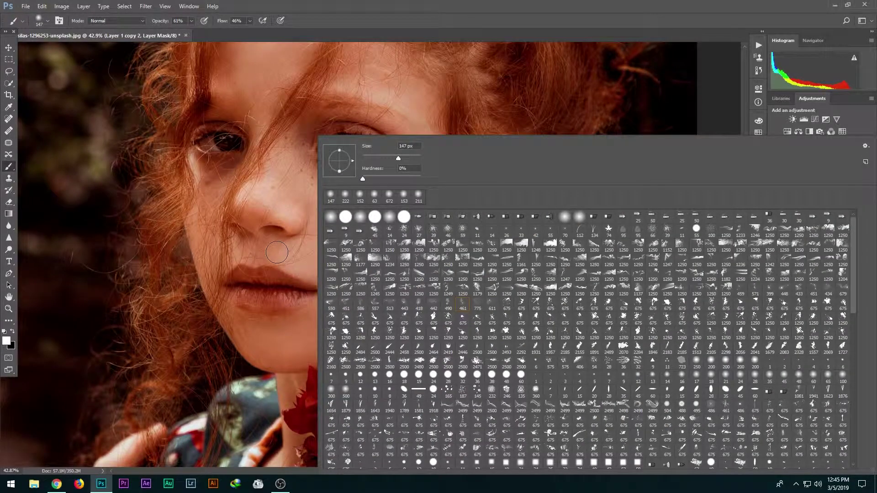
pyautogui.moveTo(276, 252); pyautogui.dragTo(283, 253)
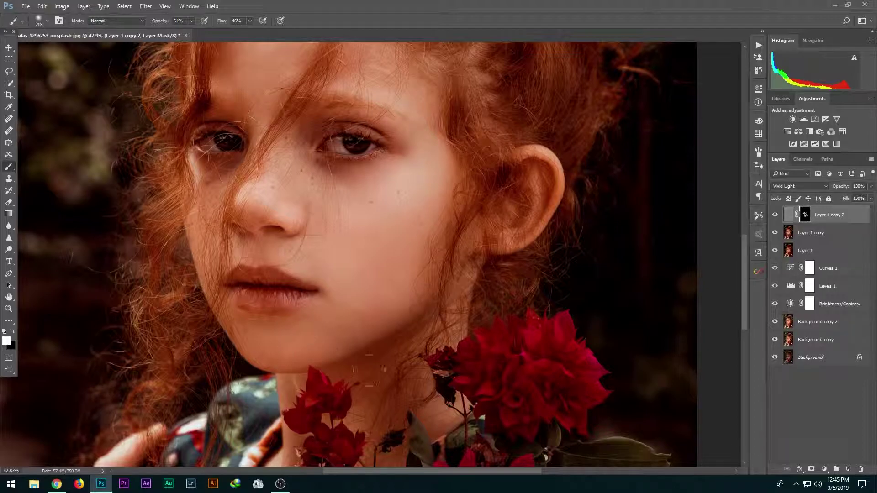
pyautogui.moveTo(302, 413); pyautogui.dragTo(260, 313)
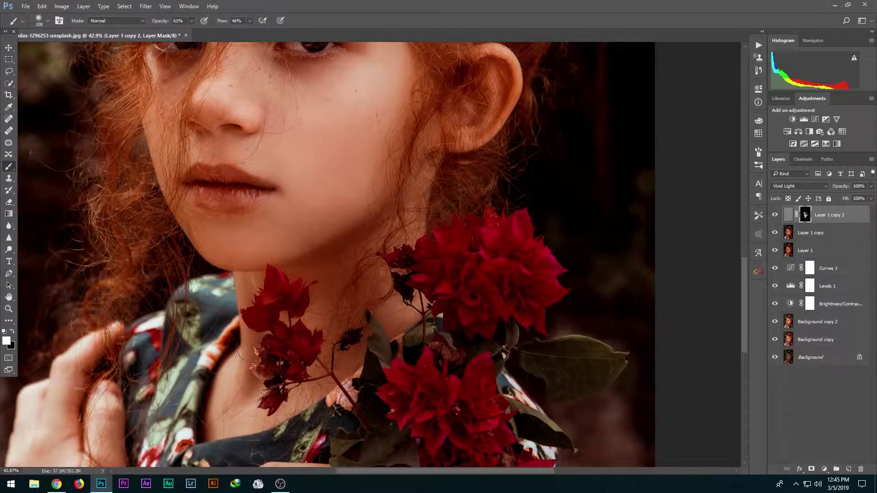
pyautogui.moveTo(191, 222); pyautogui.dragTo(284, 327)
pyautogui.moveTo(259, 178)
pyautogui.mouseDown()
pyautogui.moveTo(249, 238)
pyautogui.moveTo(314, 333)
pyautogui.moveTo(305, 349)
pyautogui.moveTo(519, 334)
pyautogui.mouseUp()
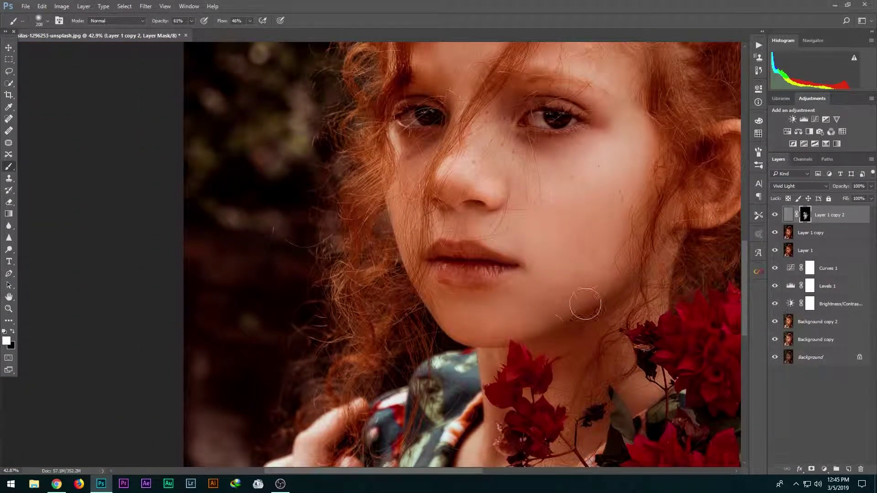
# Paint white on the mask over the skin of both hands and their fingers with the 208 px brush
pyautogui.moveTo(490, 401); pyautogui.dragTo(421, 191)
pyautogui.moveTo(237, 265)
pyautogui.mouseDown()
pyautogui.moveTo(294, 223)
pyautogui.moveTo(225, 260)
pyautogui.mouseUp()
pyautogui.moveTo(223, 326); pyautogui.dragTo(231, 223)
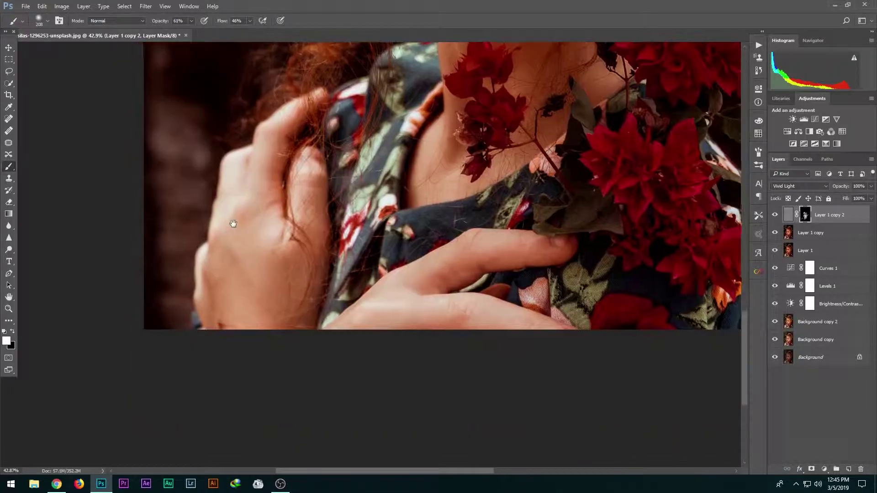
pyautogui.moveTo(300, 202)
pyautogui.mouseDown()
pyautogui.moveTo(287, 326)
pyautogui.moveTo(263, 250)
pyautogui.moveTo(221, 295)
pyautogui.moveTo(196, 252)
pyautogui.moveTo(262, 294)
pyautogui.moveTo(295, 289)
pyautogui.moveTo(270, 307)
pyautogui.mouseUp()
pyautogui.moveTo(566, 246)
pyautogui.mouseDown()
pyautogui.moveTo(465, 231)
pyautogui.moveTo(393, 308)
pyautogui.mouseUp()
pyautogui.moveTo(502, 305)
pyautogui.mouseDown()
pyautogui.moveTo(570, 336)
pyautogui.moveTo(449, 327)
pyautogui.moveTo(360, 396)
pyautogui.mouseUp()
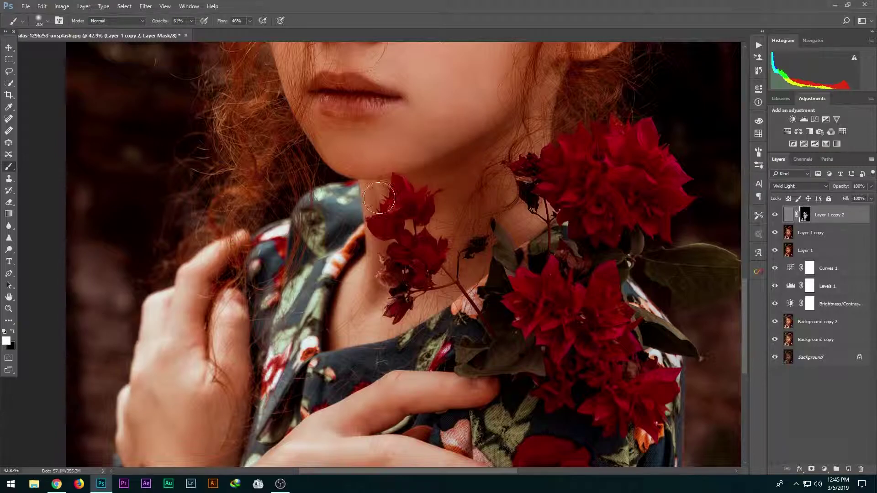
# Reduce the brush to 119 px and touch up the mask on the remaining smaller skin areas of the neck, face and ear
pyautogui.moveTo(498, 131); pyautogui.dragTo(434, 358)
pyautogui.moveTo(407, 293); pyautogui.dragTo(396, 295)
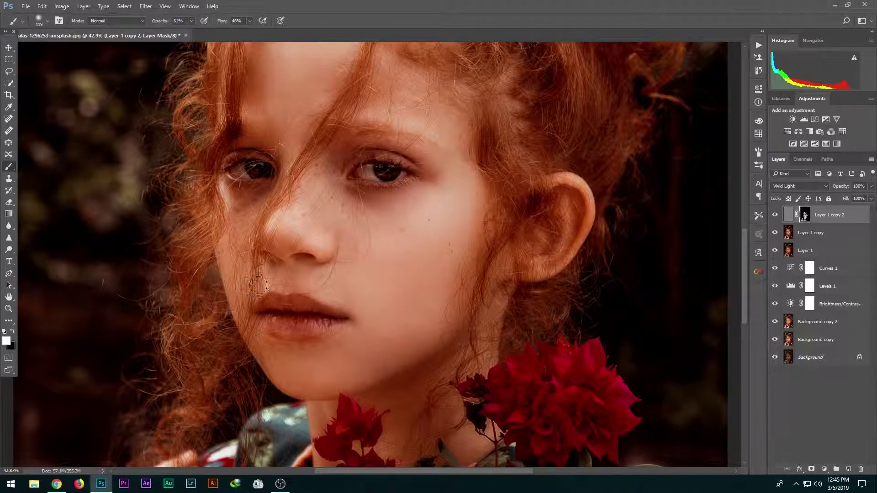
pyautogui.moveTo(345, 315); pyautogui.dragTo(335, 461)
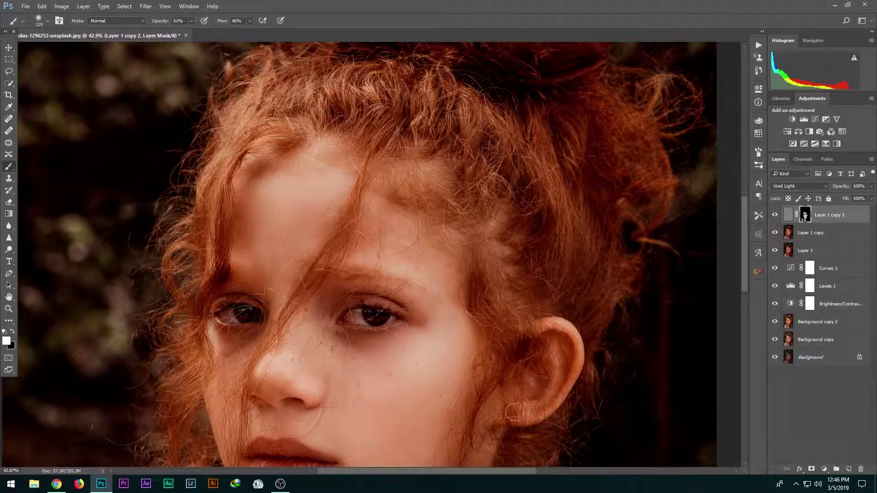
pyautogui.scroll(-3, 428, 377)
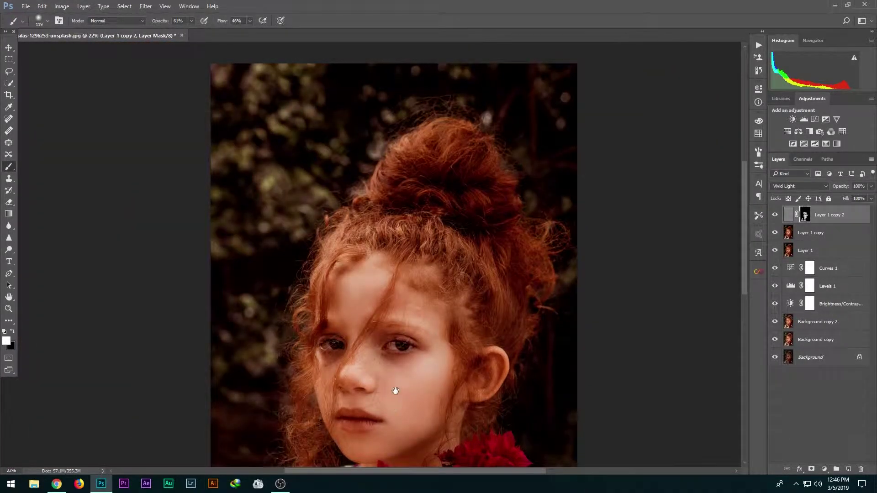
pyautogui.moveTo(394, 405); pyautogui.dragTo(389, 254)
pyautogui.moveTo(352, 405); pyautogui.dragTo(356, 336)
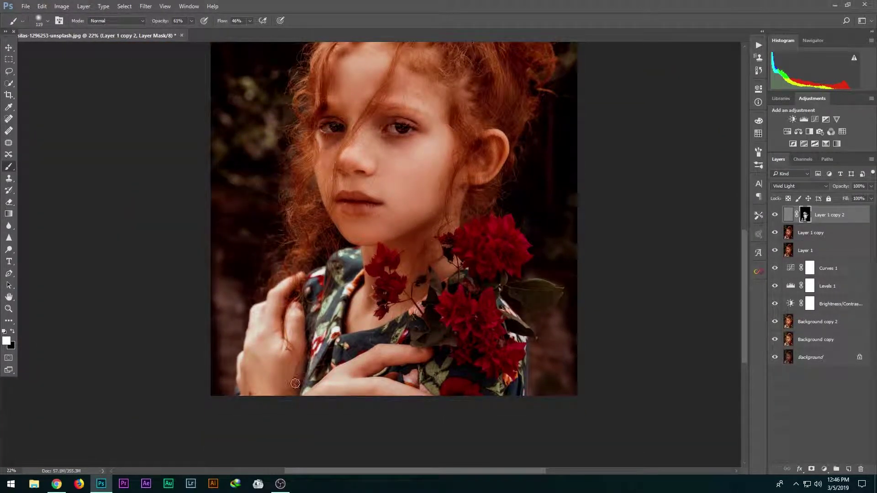
pyautogui.scroll(-1, 299, 374)
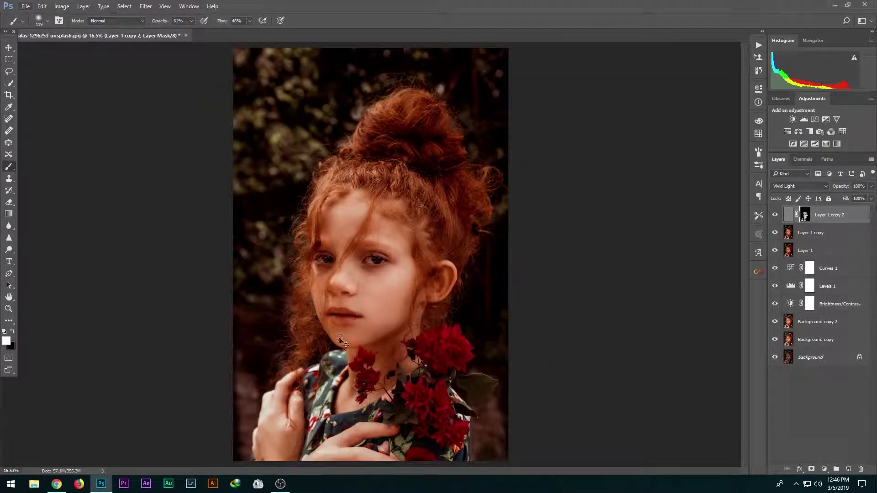
# Stamp the masked smoothing result into a new merged layer and duplicate that layer
pyautogui.hotkey('ctrl', 'alt', 'shift', 'e')
pyautogui.hotkey('ctrl', 'j')
pyautogui.press('l')
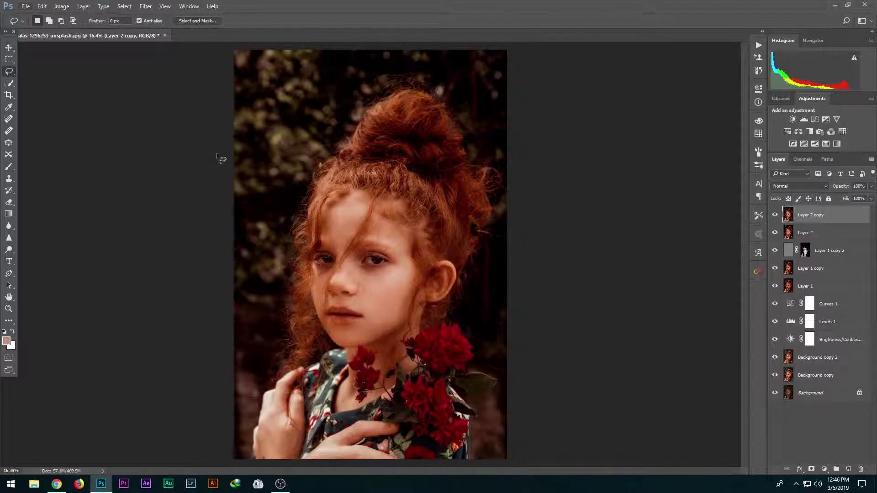
# Apply the Camera Raw Filter to the merged copy with Temperature +4, Tint +10, Exposure +0.35 and Contrast +4
pyautogui.click(144, 7)
pyautogui.click(161, 59)
pyautogui.moveTo(805, 220)
pyautogui.mouseDown()
pyautogui.moveTo(813, 232)
pyautogui.moveTo(808, 220)
pyautogui.mouseUp()
pyautogui.doubleClick(808, 219)
pyautogui.moveTo(805, 176)
pyautogui.mouseDown()
pyautogui.moveTo(802, 190)
pyautogui.moveTo(808, 176)
pyautogui.mouseUp()
pyautogui.click(804, 176)
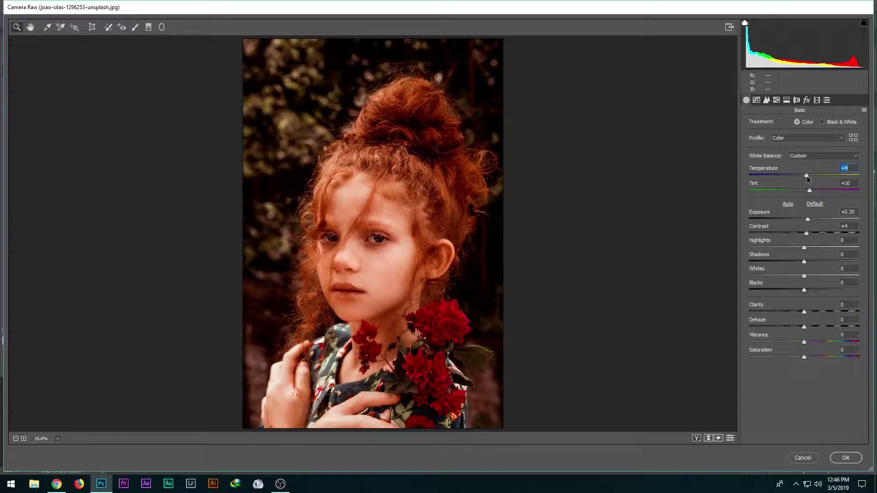
pyautogui.click(846, 457)
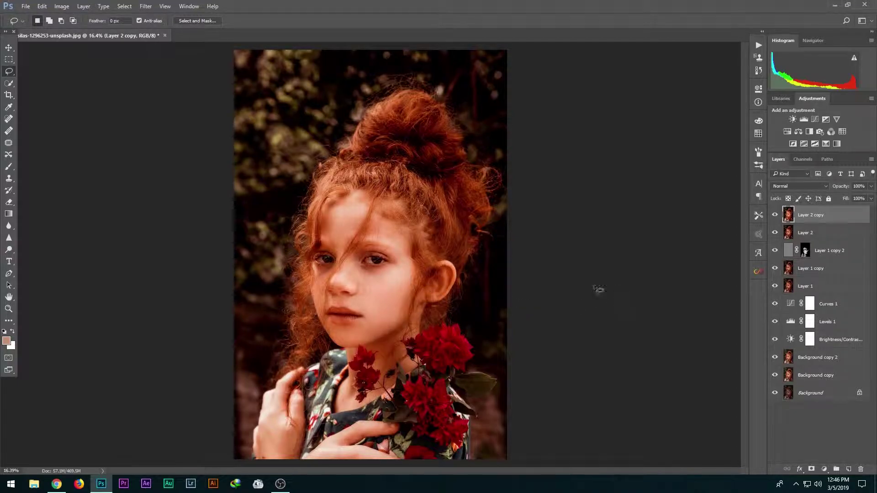
# Choose the 596 px photography signature brush at the end of the brush presets for the Brush tool
pyautogui.scroll(-1, 377, 282)
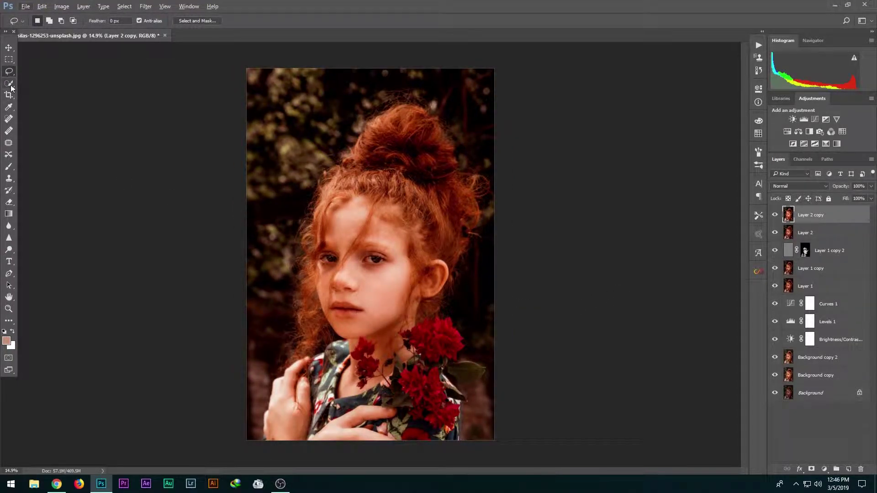
pyautogui.click(9, 167)
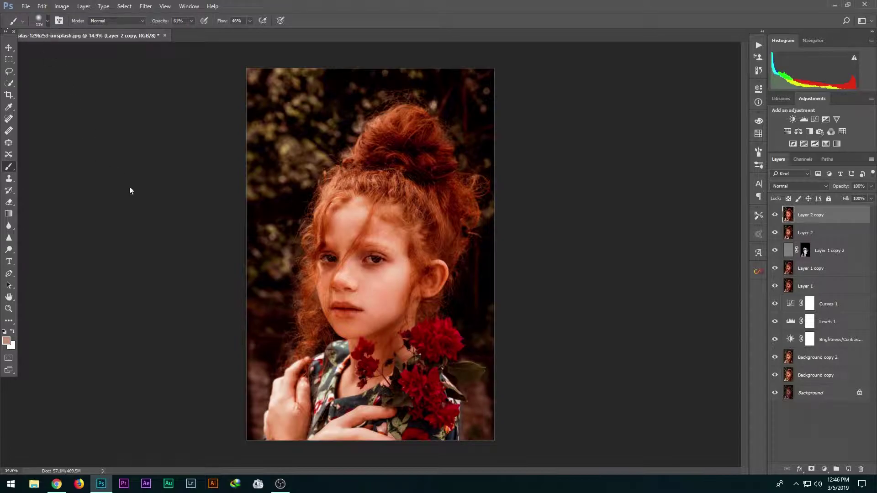
pyautogui.scroll(-6, 196, 332)
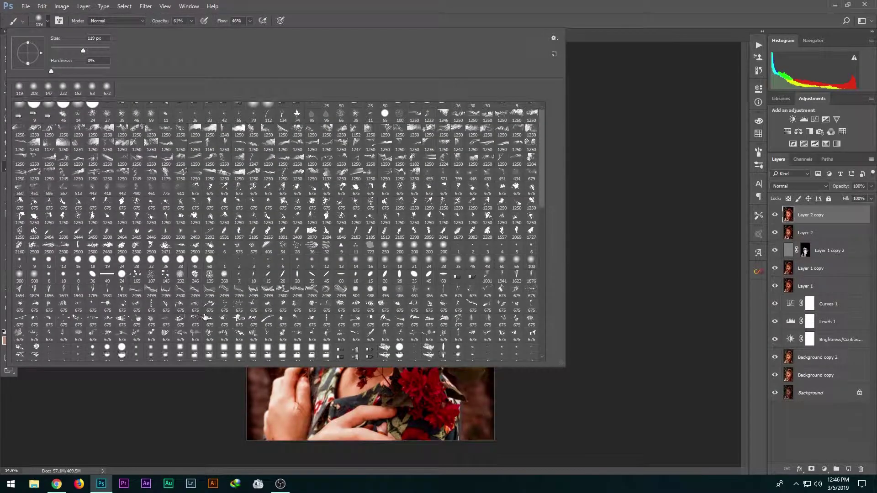
pyautogui.scroll(-10, 204, 324)
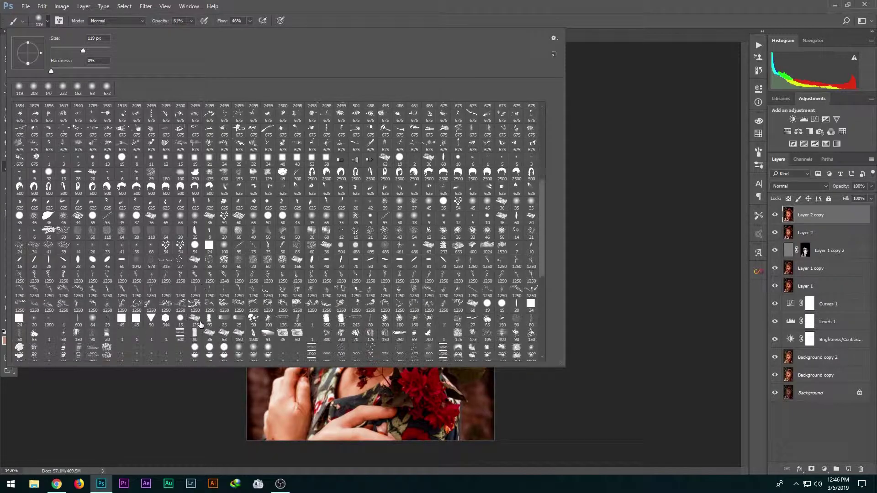
pyautogui.scroll(-5, 182, 329)
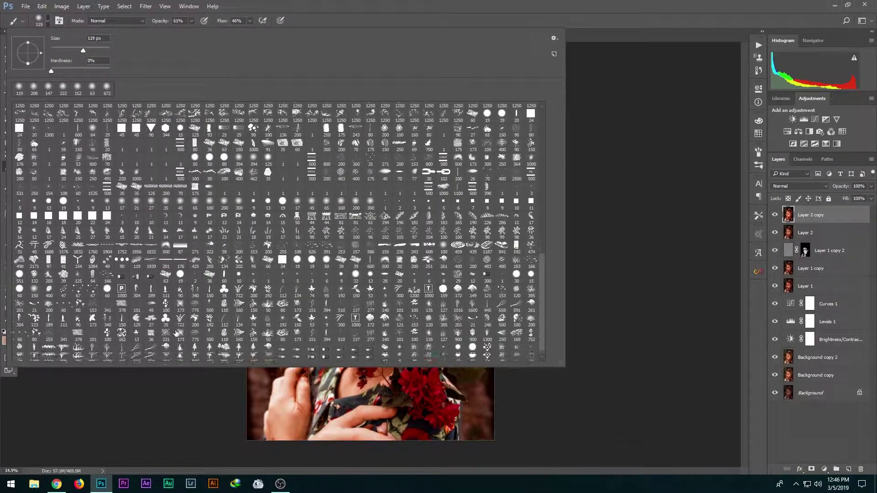
pyautogui.click(151, 354)
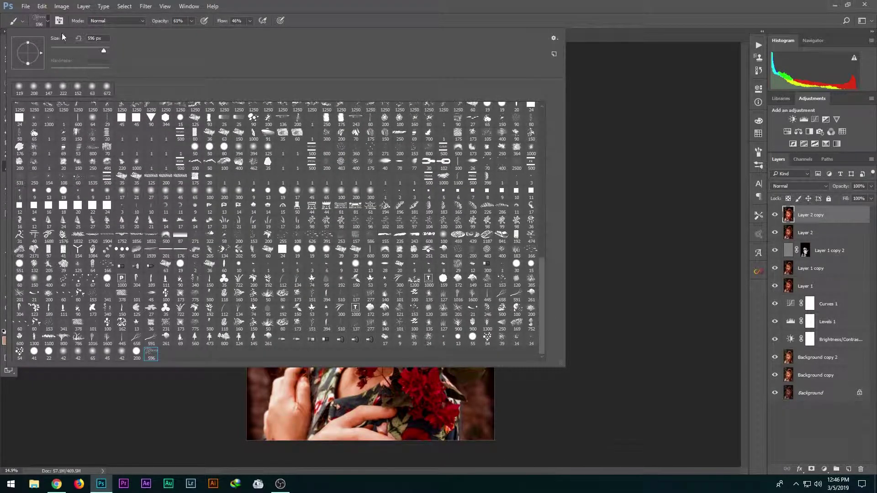
pyautogui.click(48, 21)
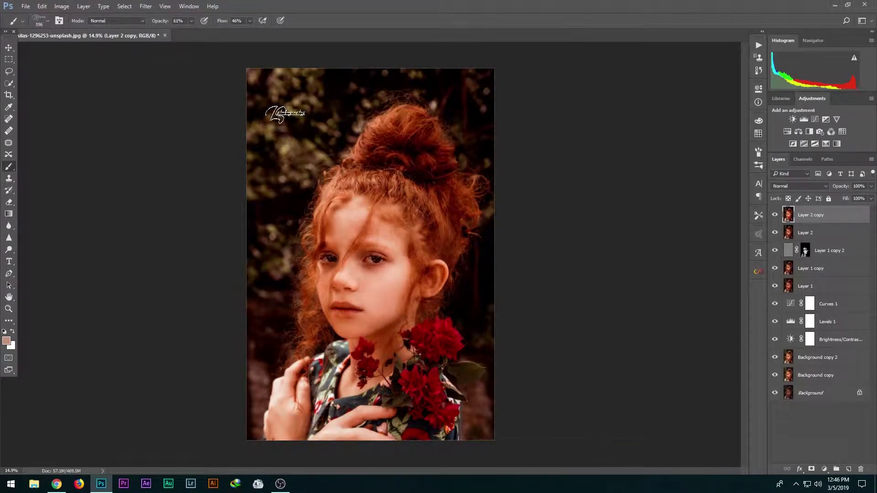
# Stamp the photography signature in white at 100% opacity and flow on a new layer in the photo's upper-left corner
pyautogui.scroll(1, 282, 90)
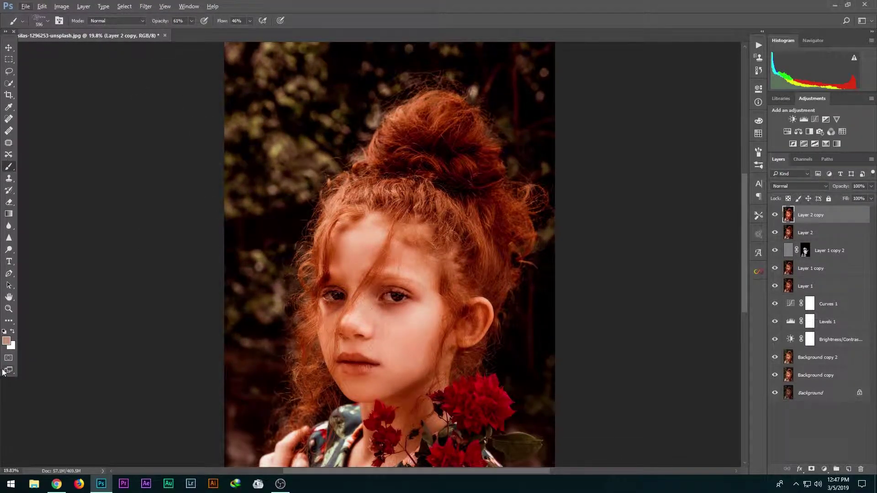
pyautogui.moveTo(273, 217)
pyautogui.mouseDown()
pyautogui.moveTo(251, 341)
pyautogui.moveTo(266, 329)
pyautogui.moveTo(235, 223)
pyautogui.moveTo(237, 277)
pyautogui.mouseUp()
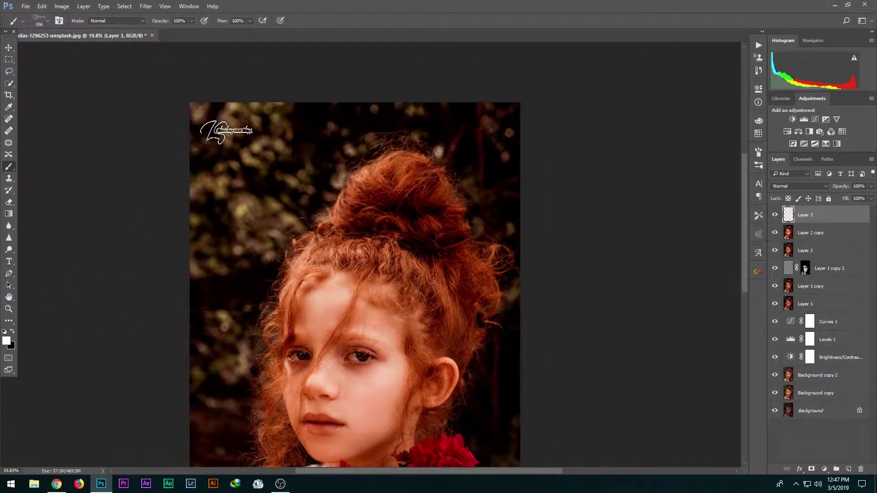
pyautogui.click(226, 130)
pyautogui.click(9, 48)
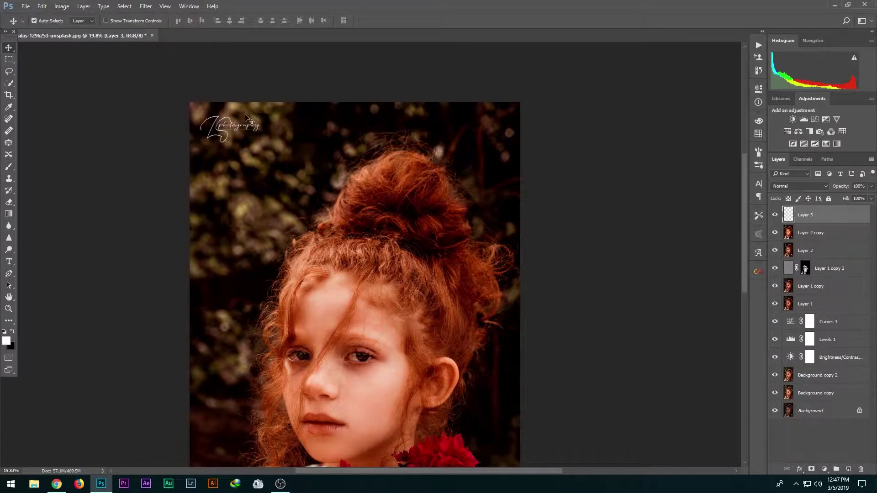
pyautogui.scroll(9, 242, 117)
pyautogui.scroll(-15, 217, 134)
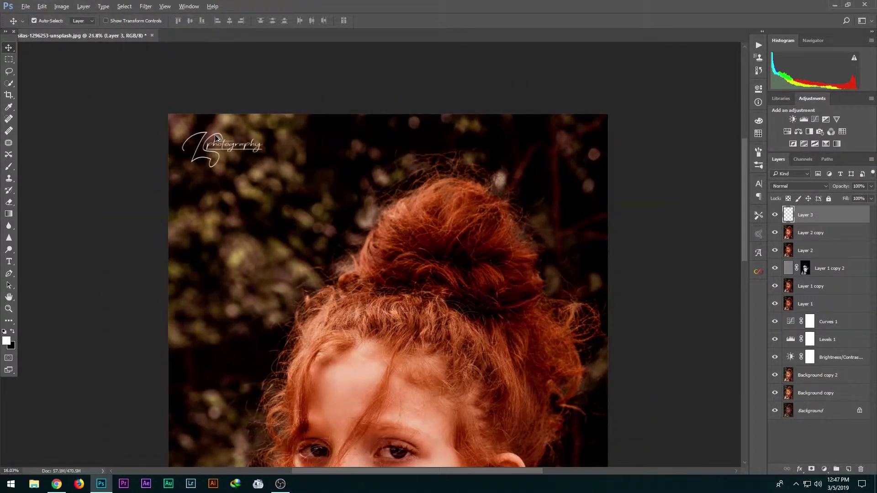
pyautogui.scroll(1, 227, 149)
pyautogui.scroll(-1, 231, 149)
pyautogui.scroll(3, 232, 150)
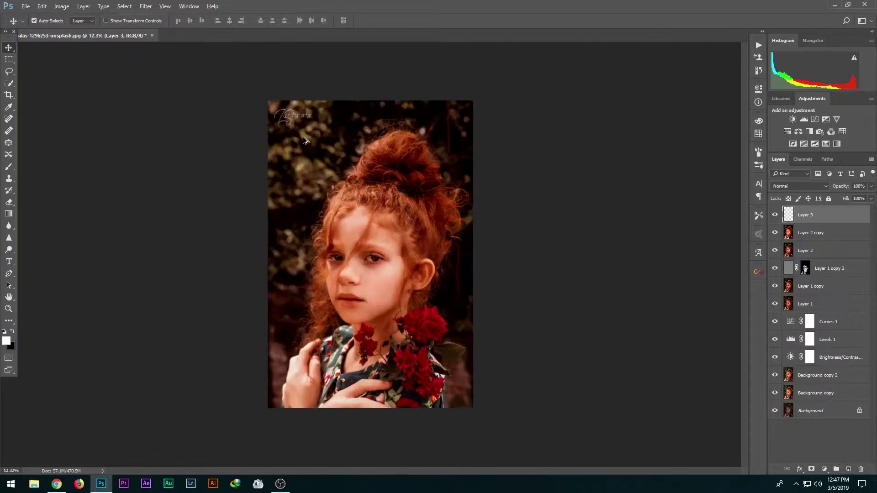